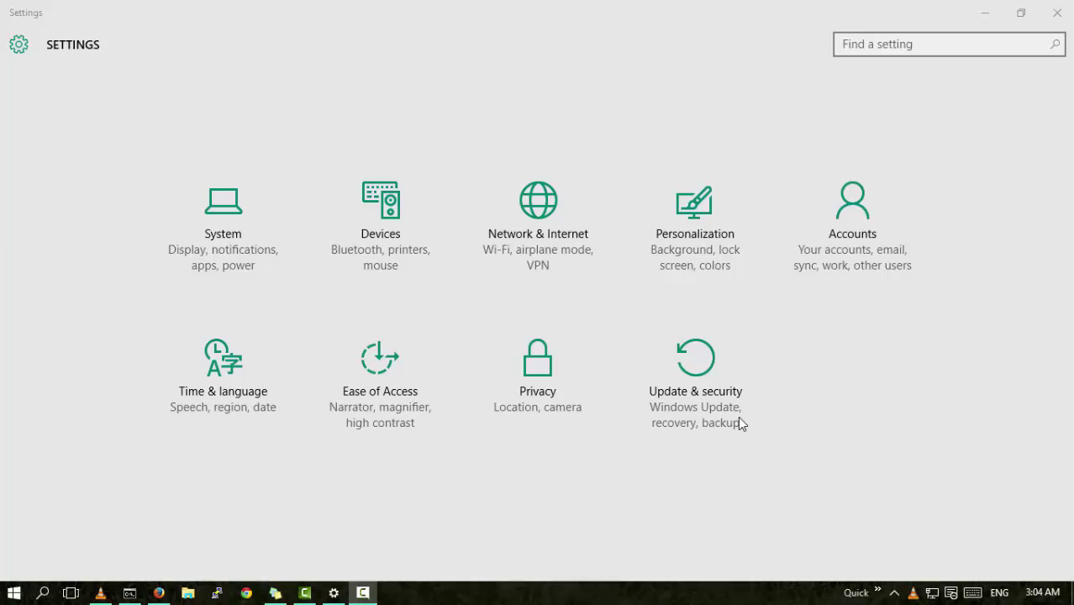
Step: Focus Settings, briefly enter Network & Internet, then return to the Settings home
left_click(563, 258)
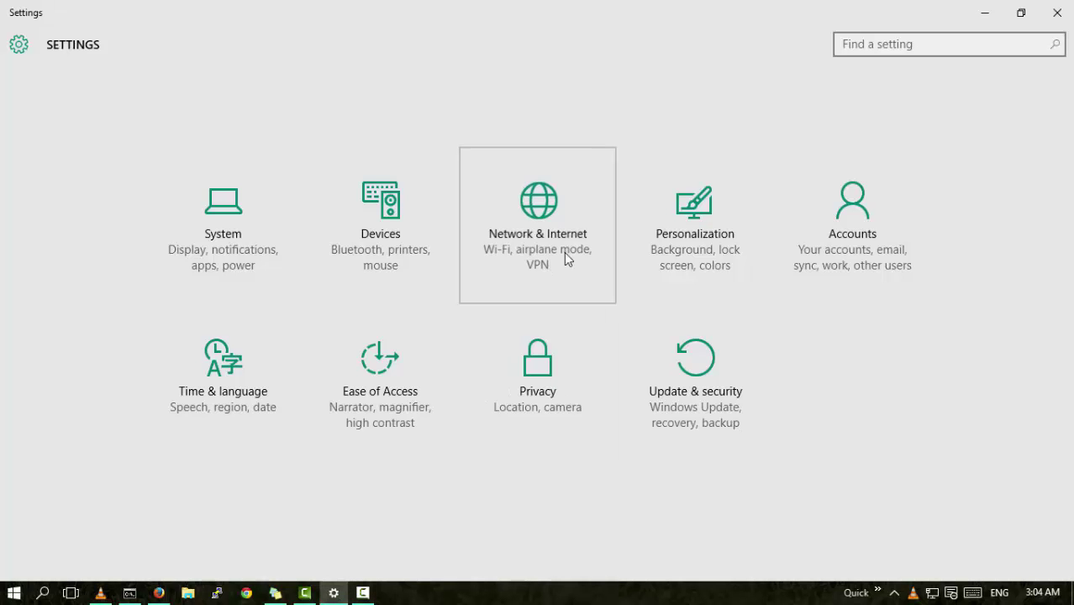
left_click(565, 253)
left_click(17, 12)
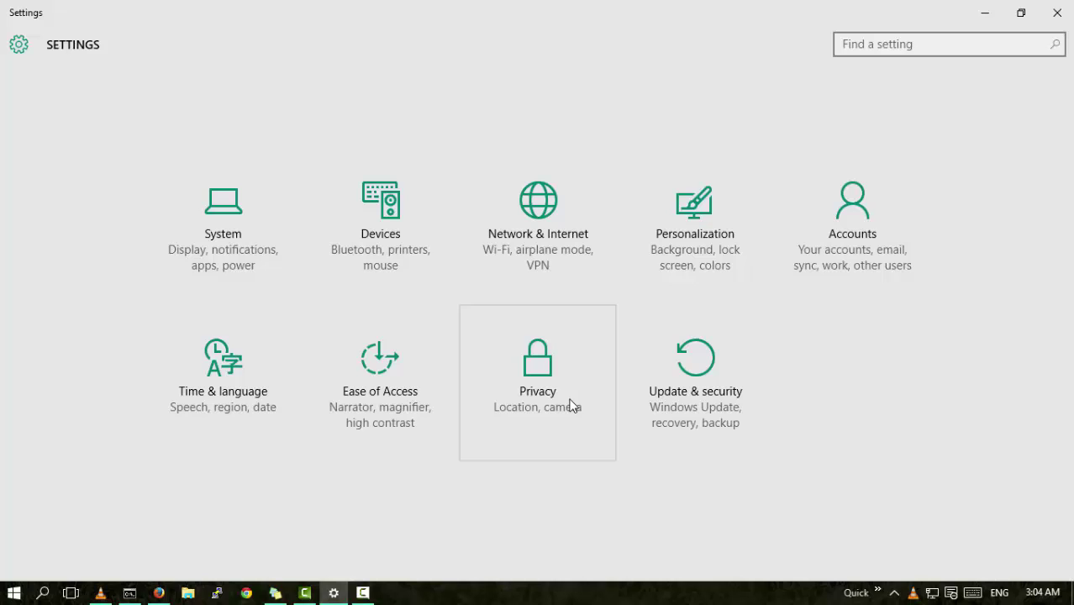
Step: Open Windows Update's Advanced options and leave update installation at Automatic (recommended)
left_click(686, 389)
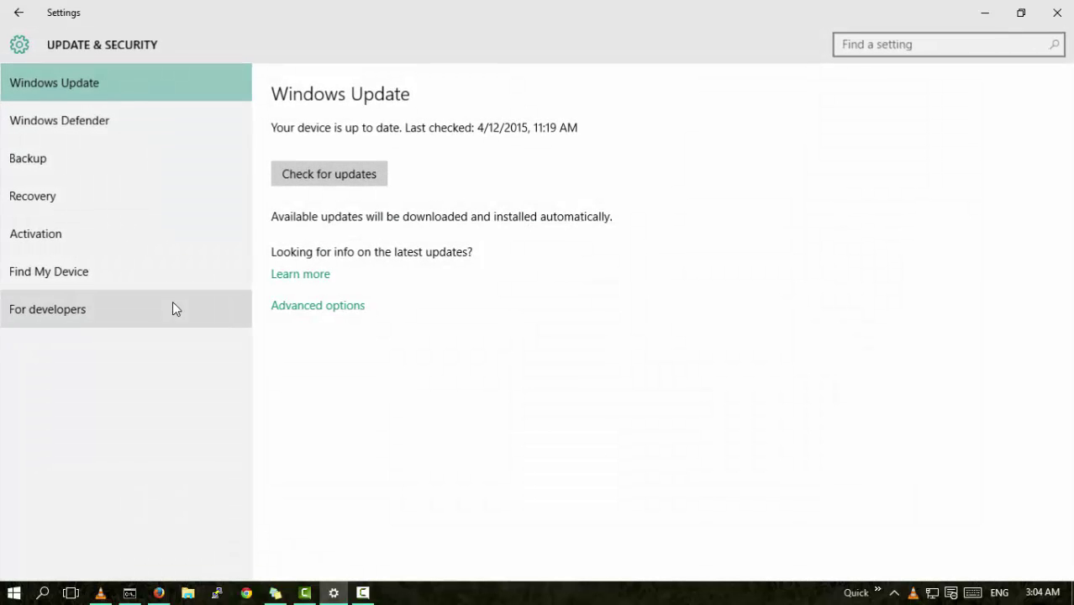
left_click(300, 306)
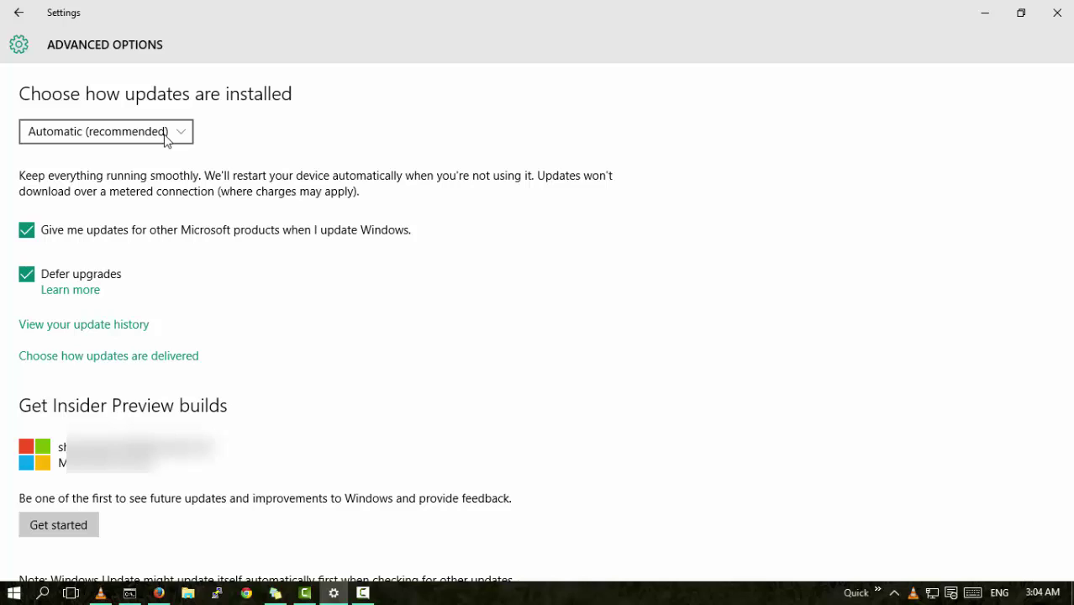
left_click(166, 138)
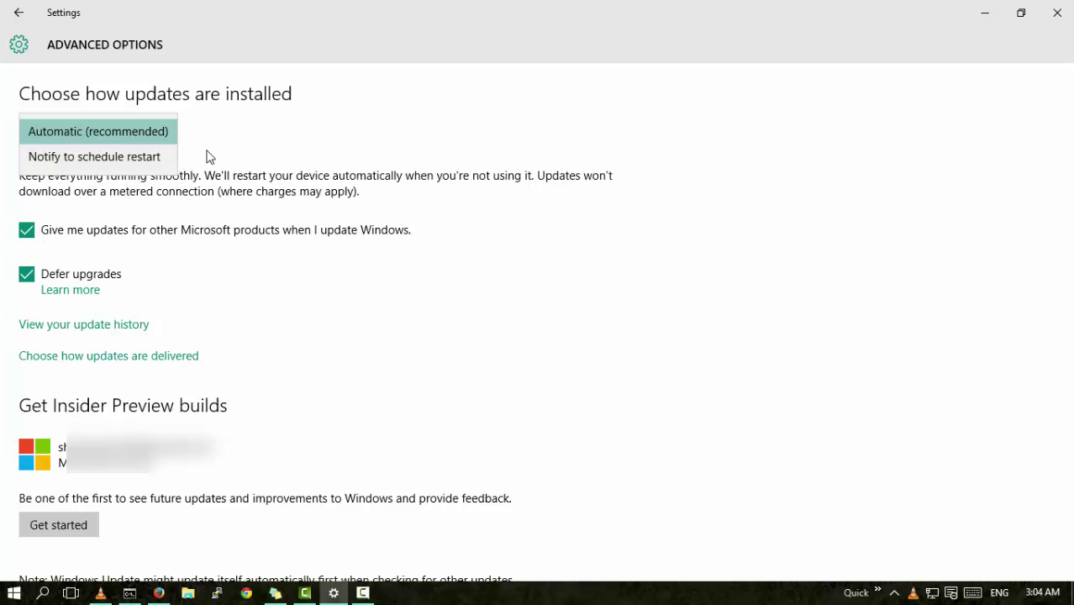
left_click(209, 157)
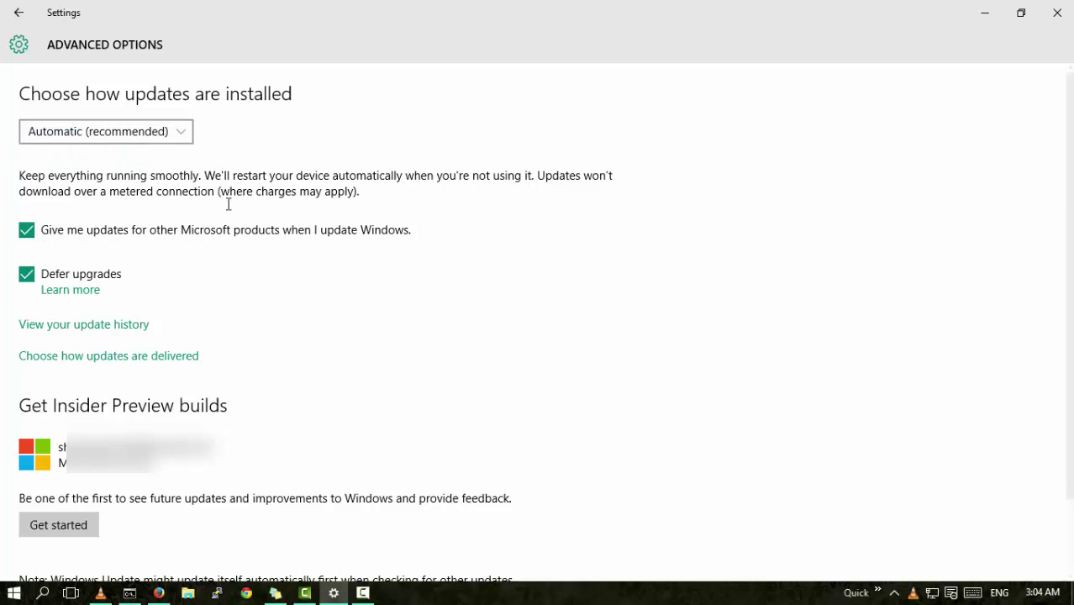
Step: Show the manual proxy setup: 10.1.1.18, port 80, excepting 10.1.131.15
left_click(20, 47)
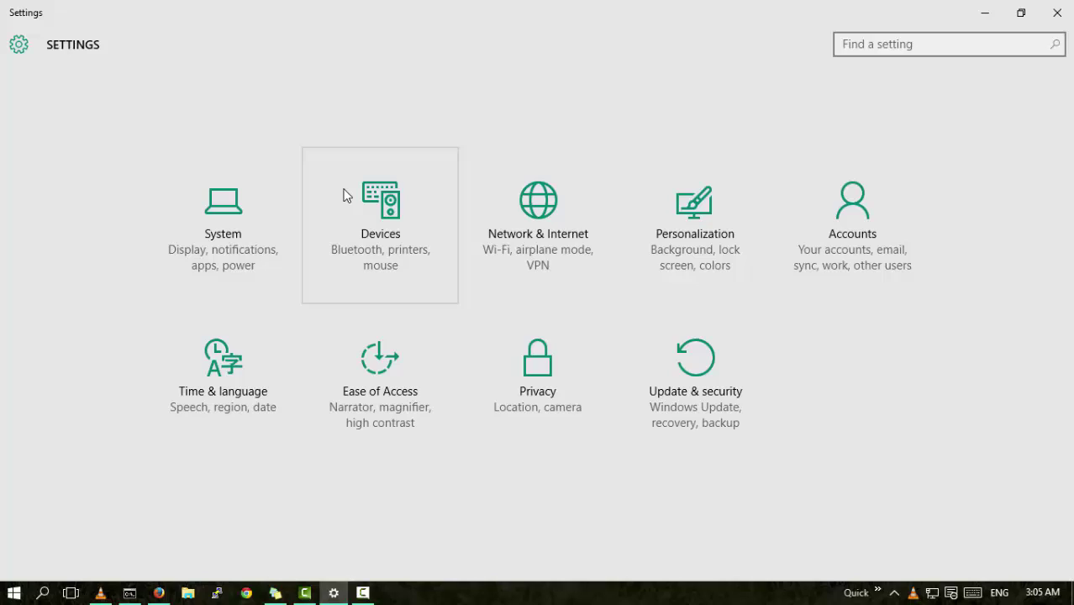
left_click(576, 266)
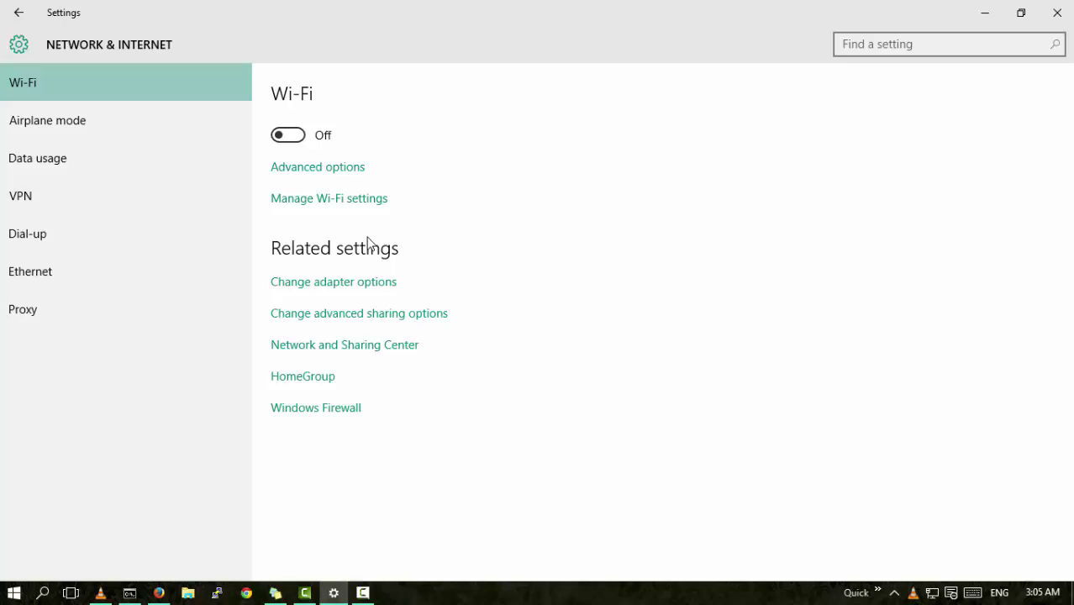
left_click(143, 309)
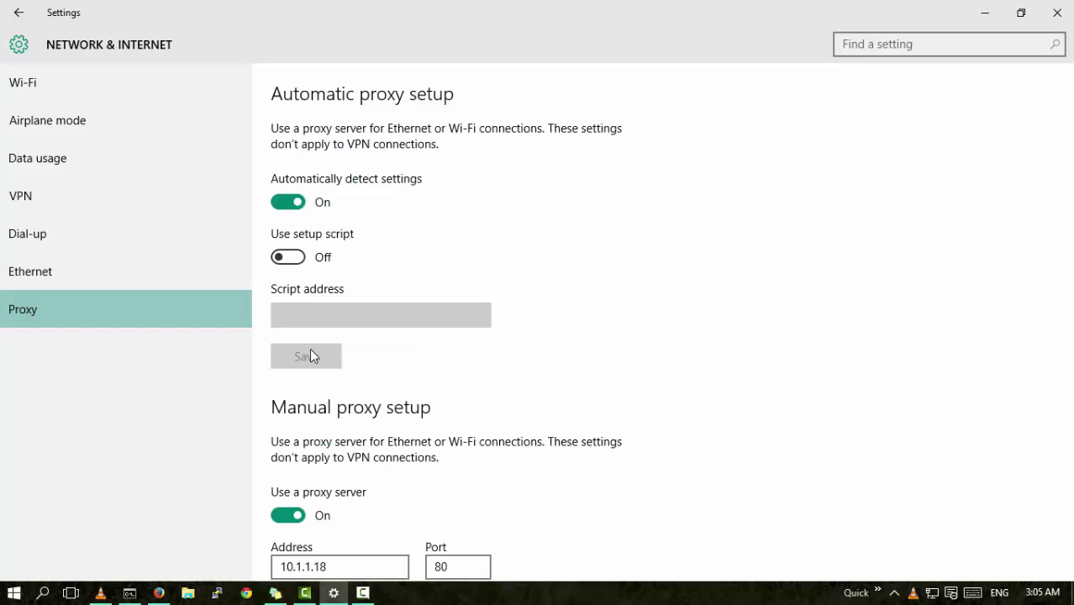
scroll(474, 413, "down", 3)
scroll(389, 423, "down", 1)
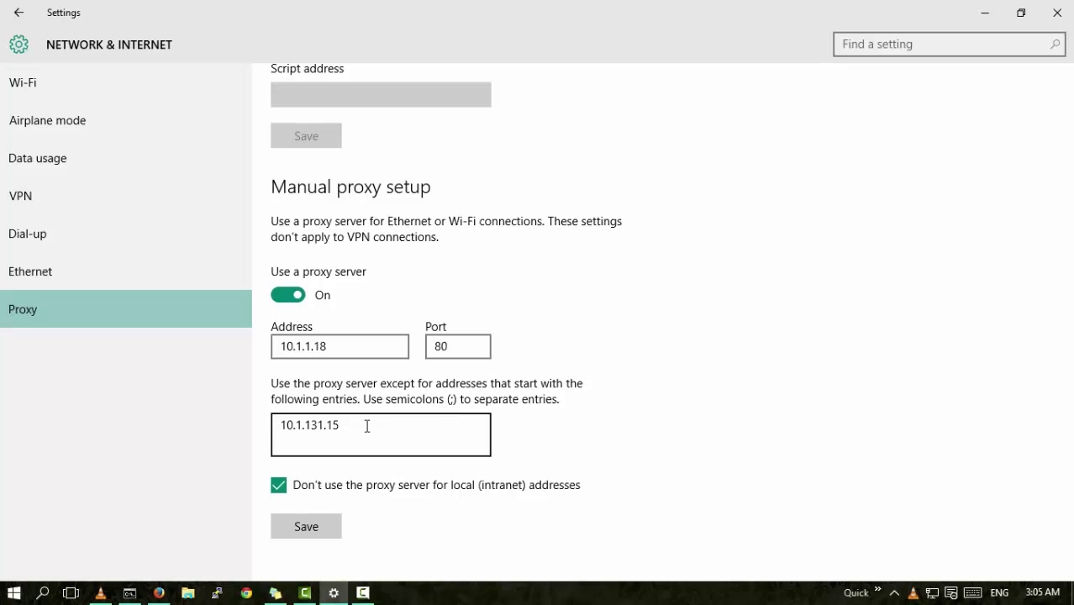
Step: Set Firefox's network connection settings to No proxy and confirm with OK
left_click(158, 592)
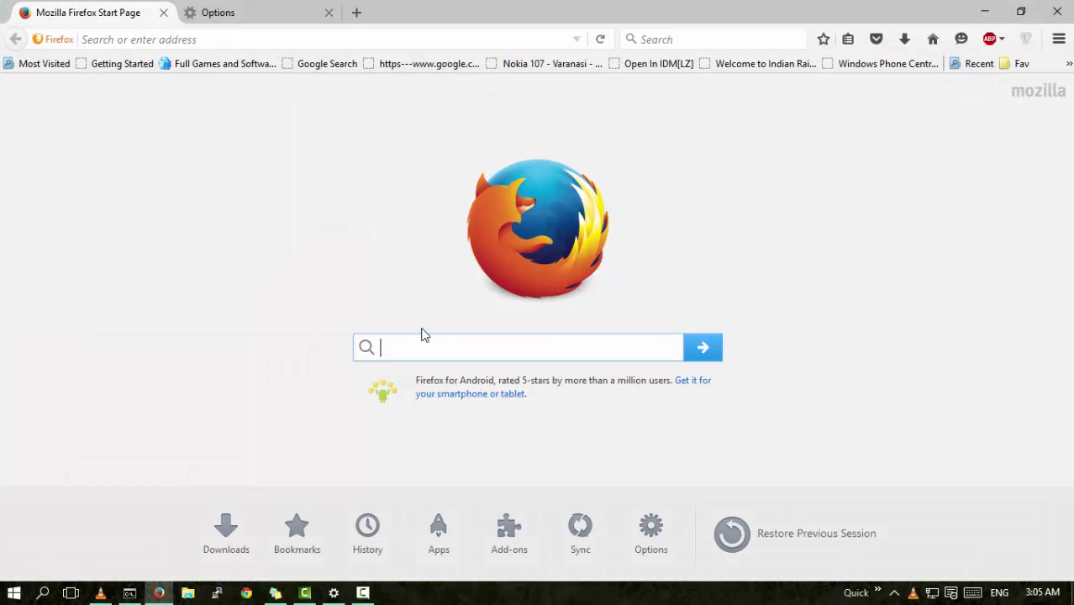
left_click(1058, 39)
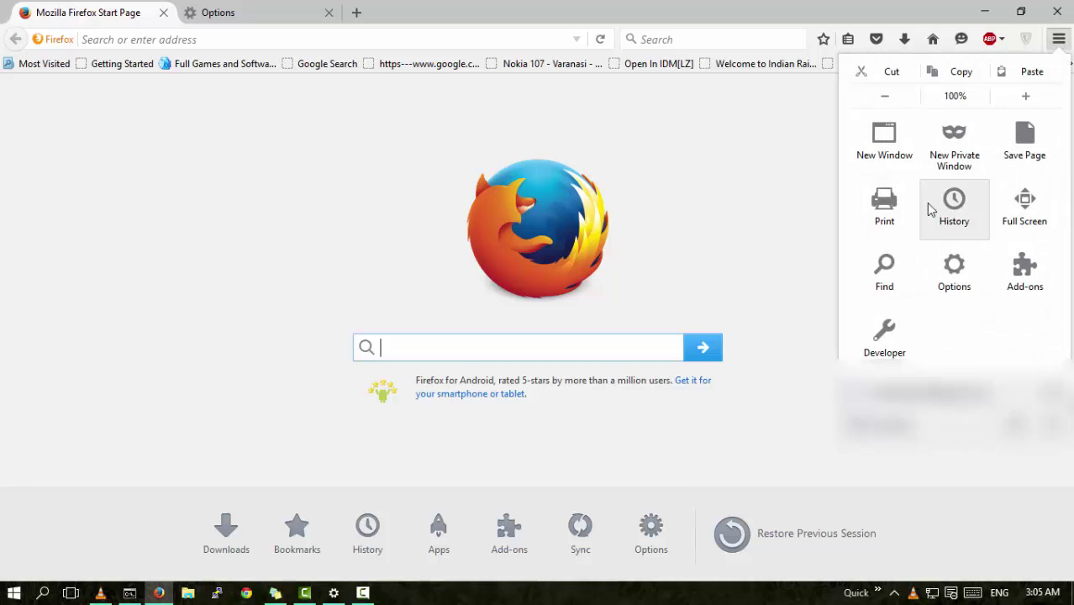
left_click(952, 274)
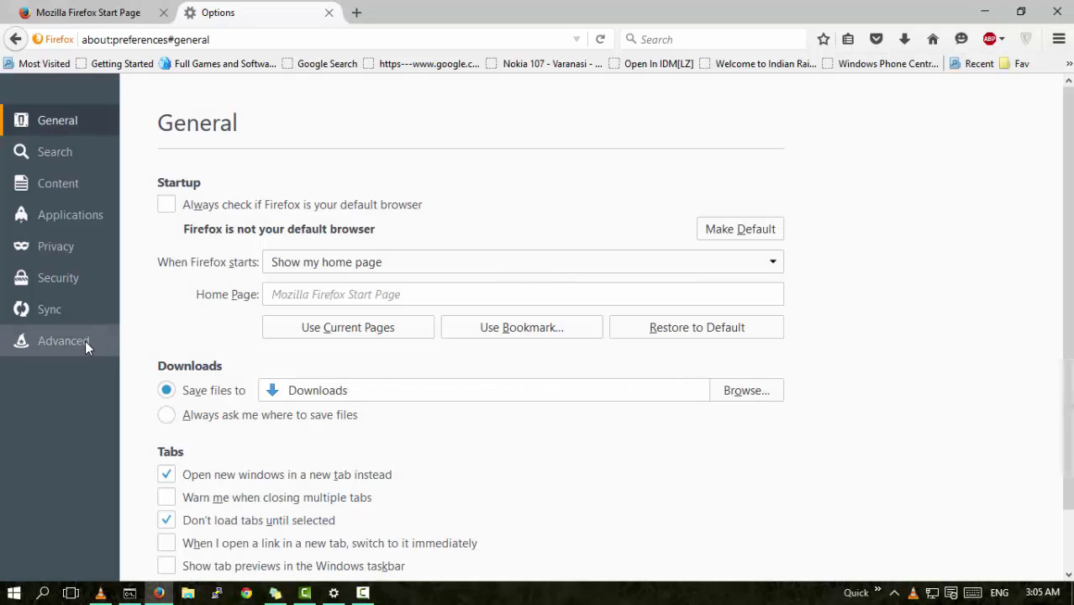
left_click(85, 344)
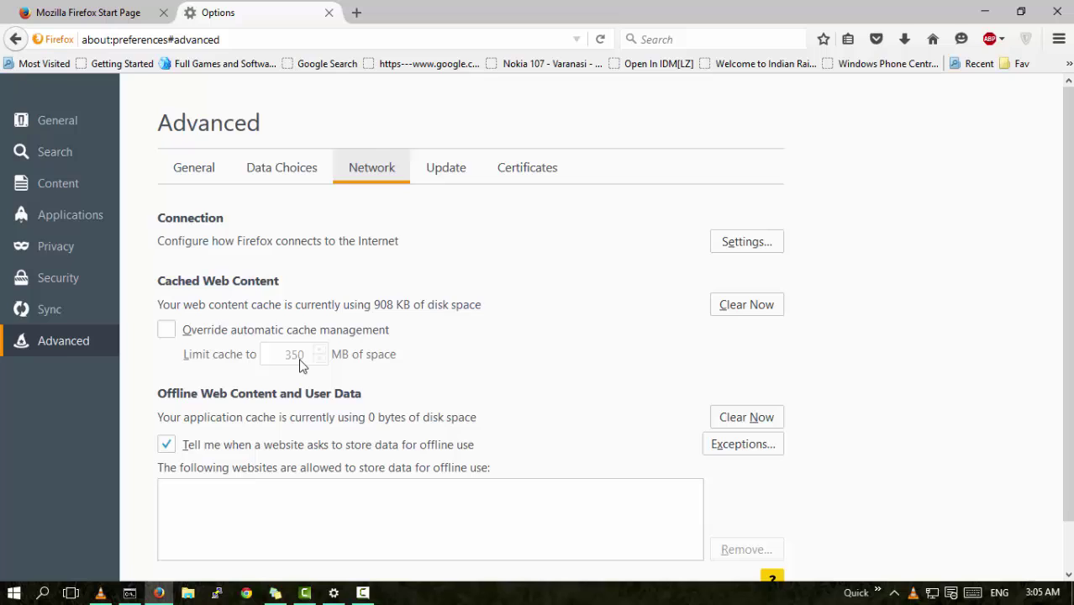
left_click(731, 244)
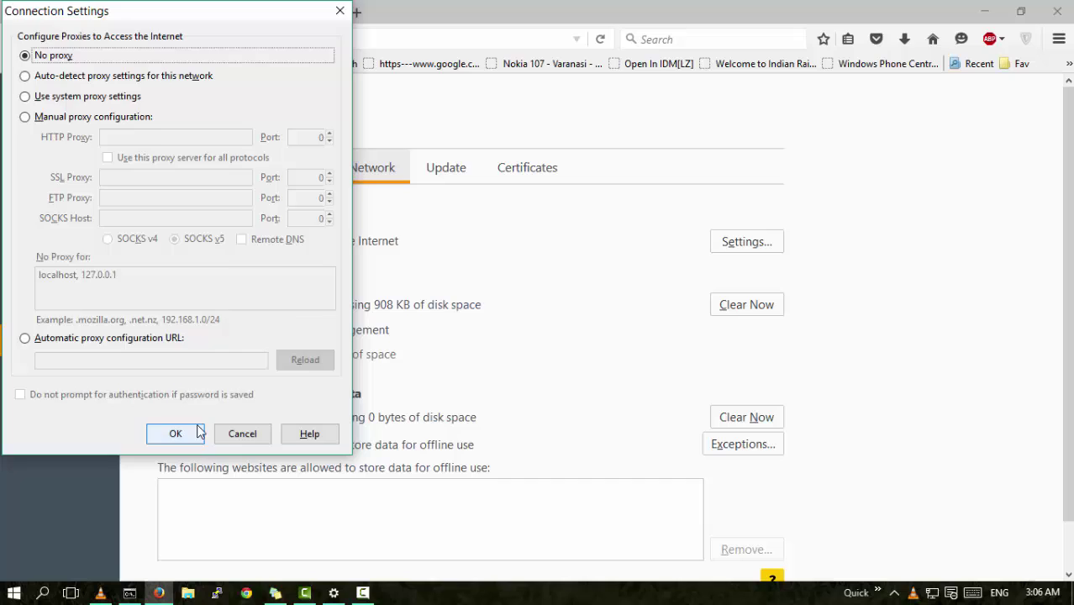
left_click(190, 434)
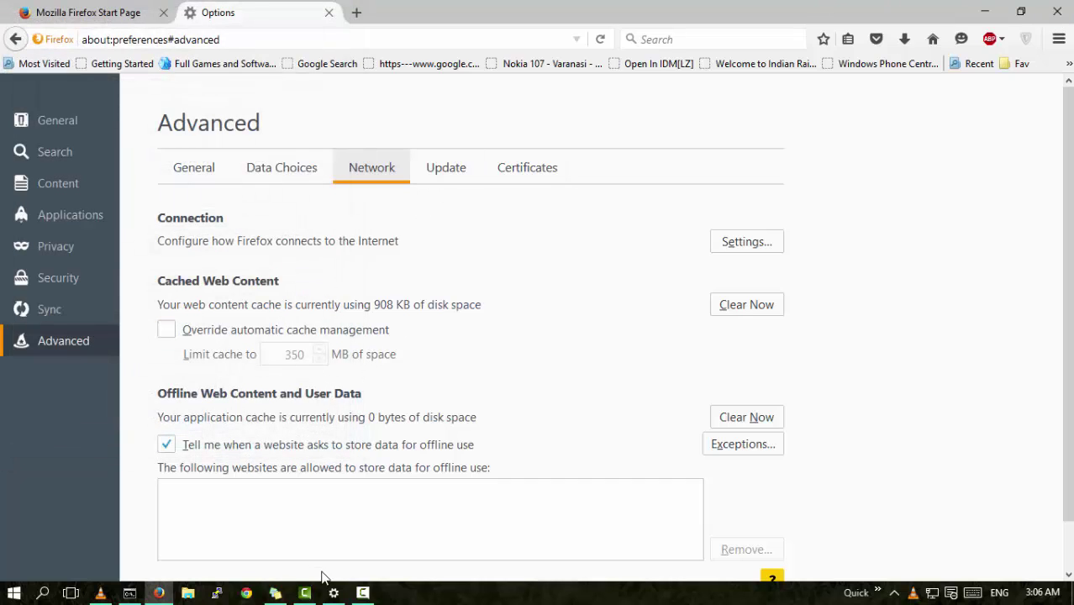
Step: Launch the Services console by running services.msc from the Run prompt
mouse_move(334, 593)
key("super+r")
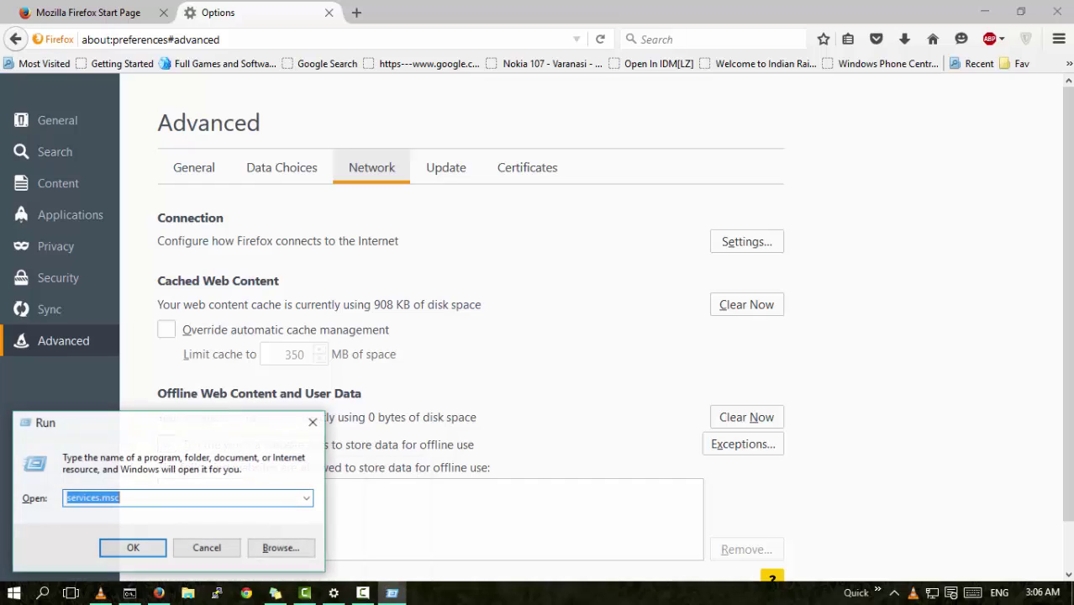
key("End")
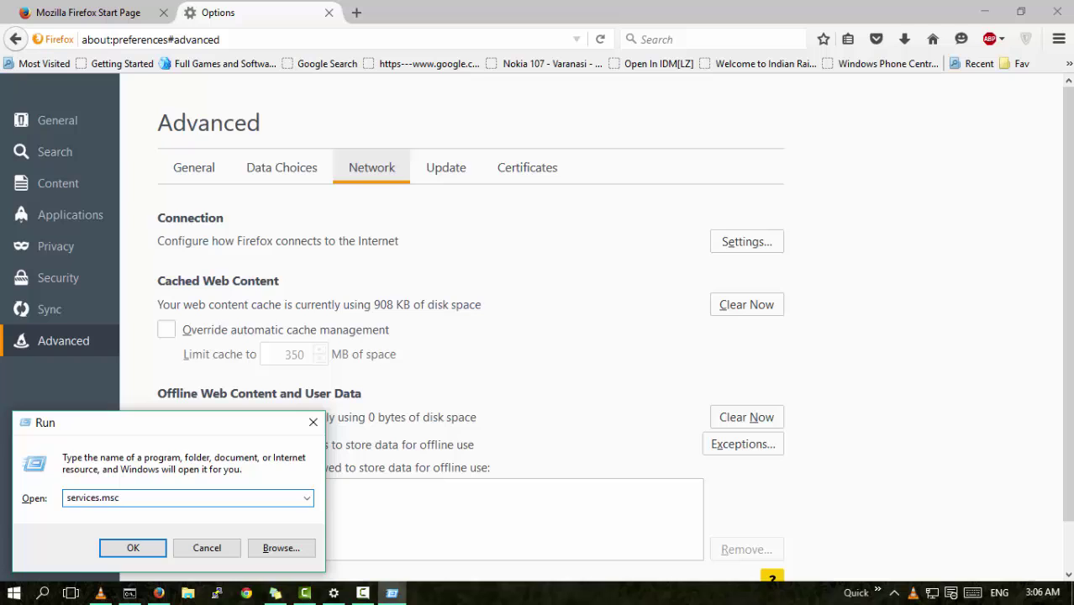
key("Return")
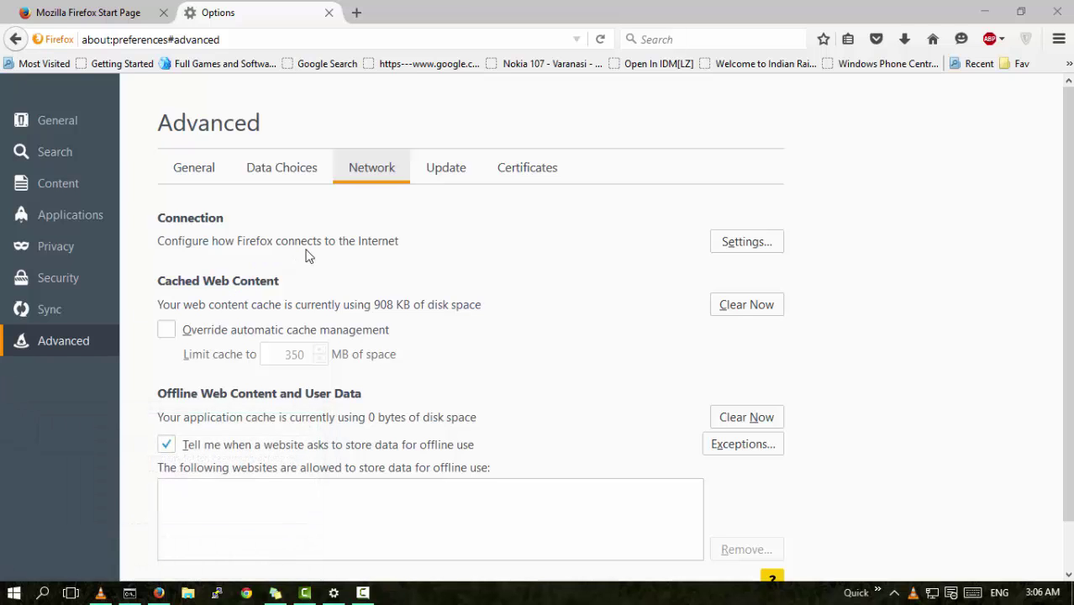
Step: Select Background Intelligent Transfer Service in the services list
left_click(361, 286)
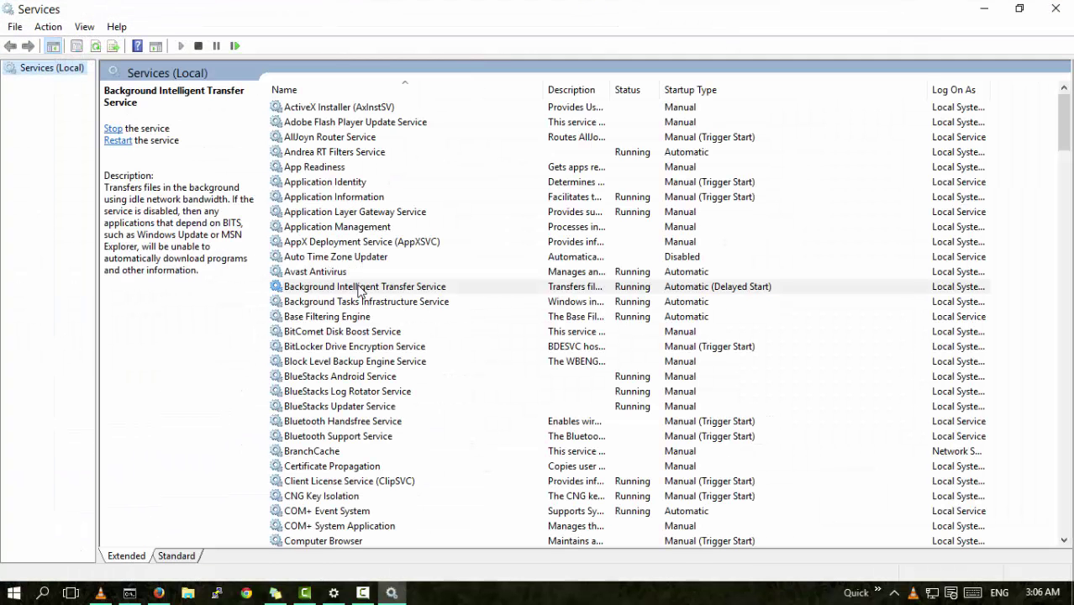
key("Down")
key("Down")
key("Down")
key("Down")
key("Down")
key("Down")
key("Down")
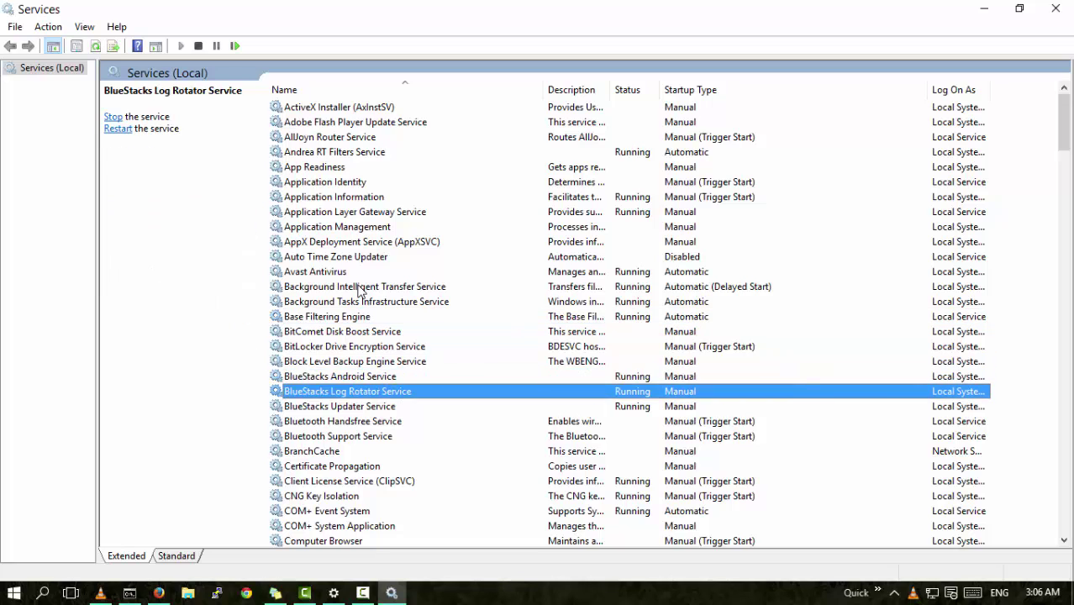
key("Up")
key("Up")
key("Down")
key("Down")
key("Down")
key("Down")
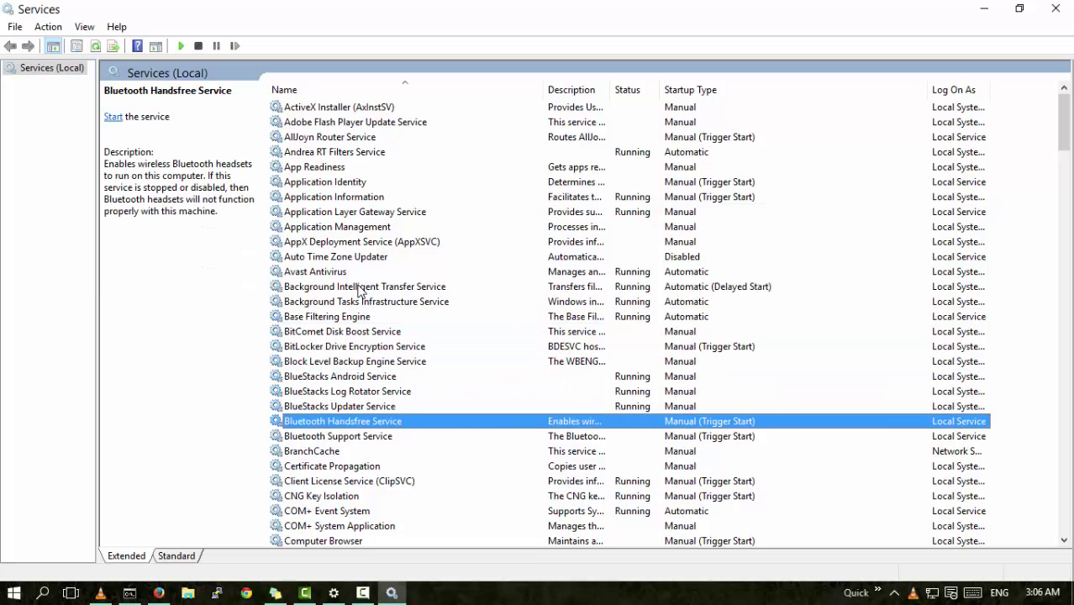
key("Up")
key("Up")
key("Up")
key("Up")
key("Up")
key("Up")
key("Up")
key("Up")
key("Up")
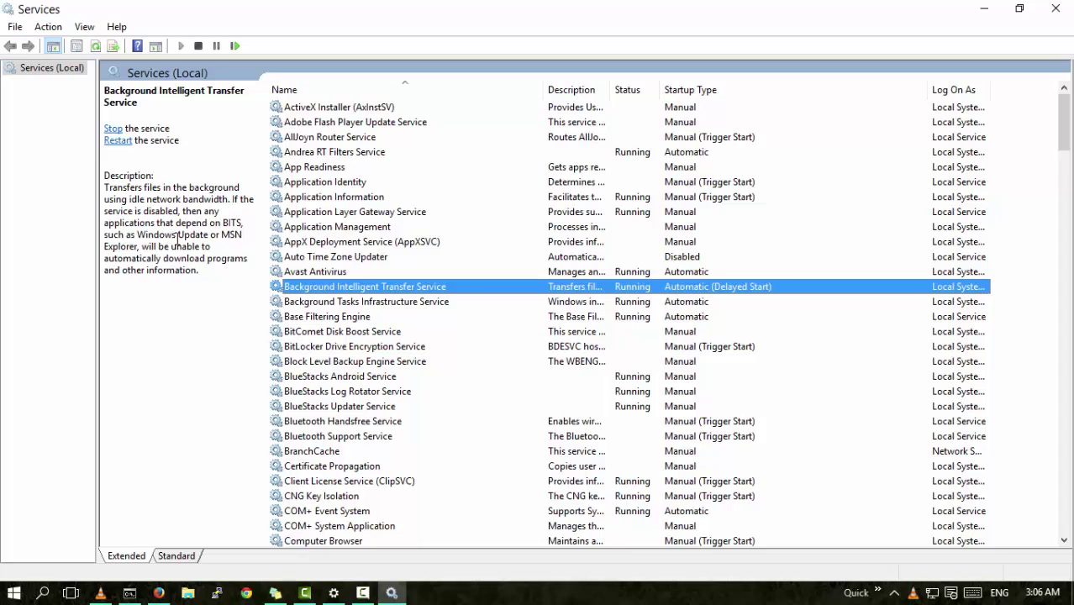
Step: Keep BITS startup at Automatic (Delayed Start), then return to the Proxy settings window
right_click(366, 291)
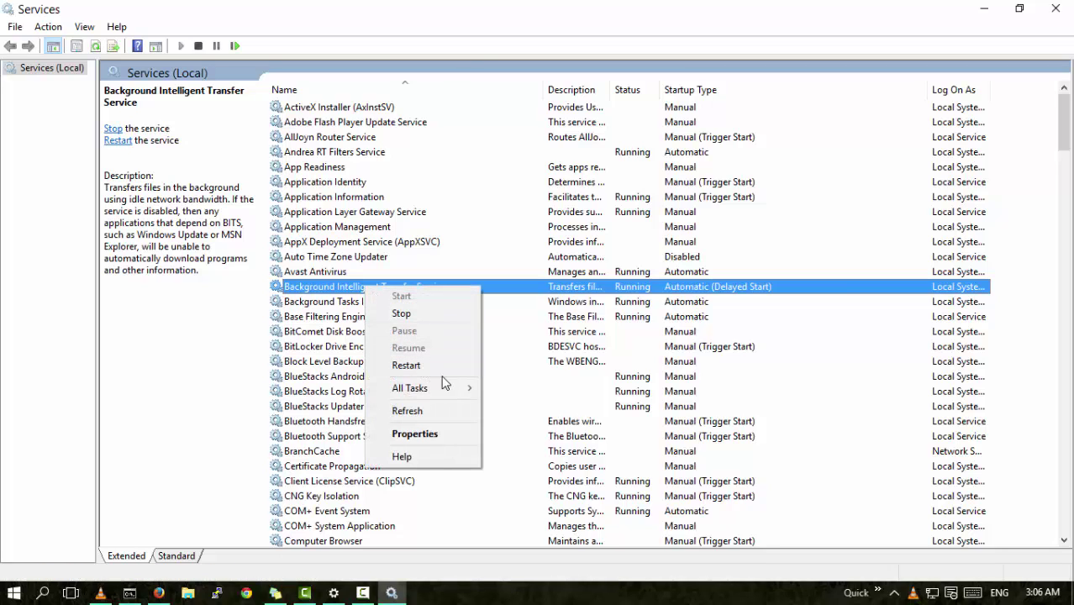
left_click(448, 439)
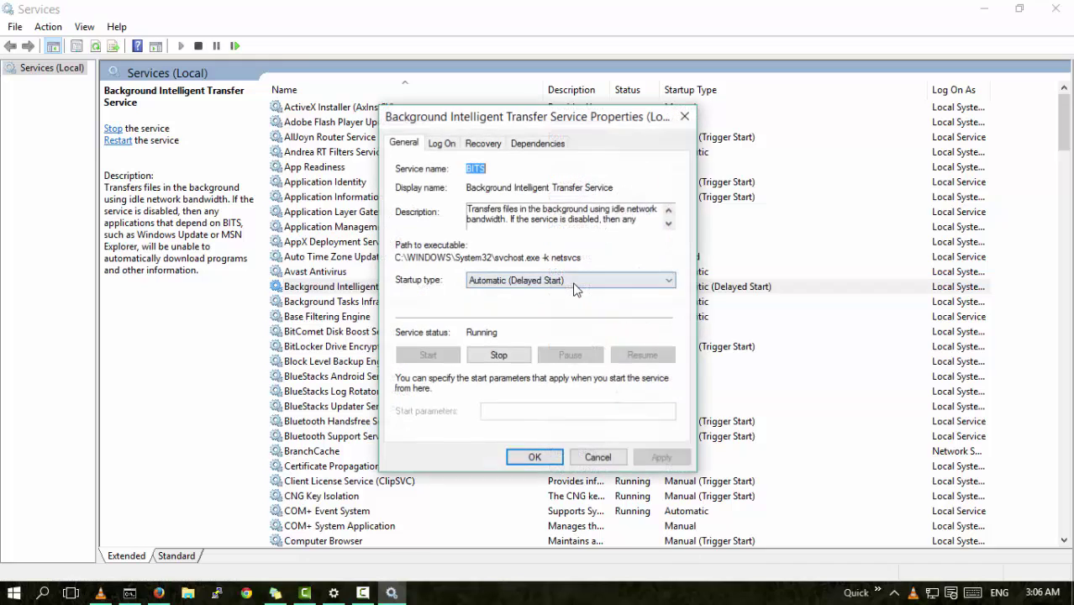
left_click(563, 280)
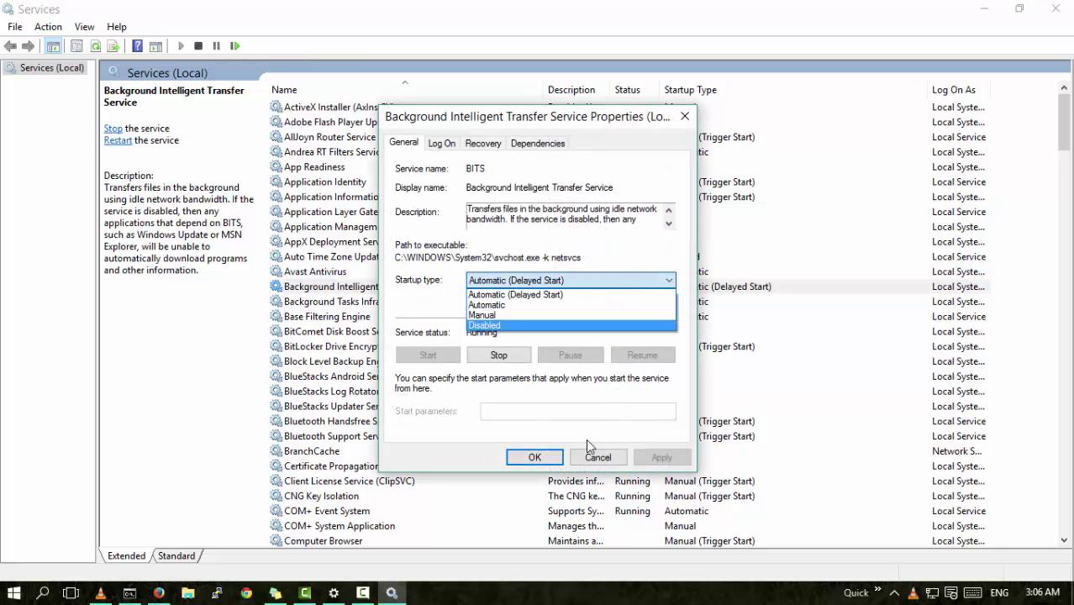
left_click(539, 460)
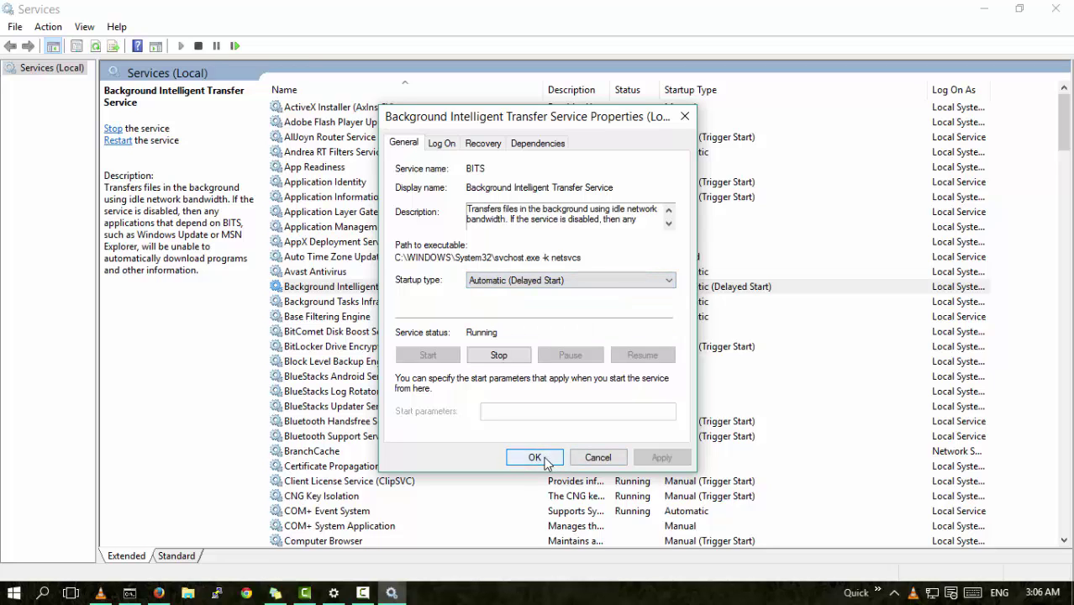
left_click(539, 458)
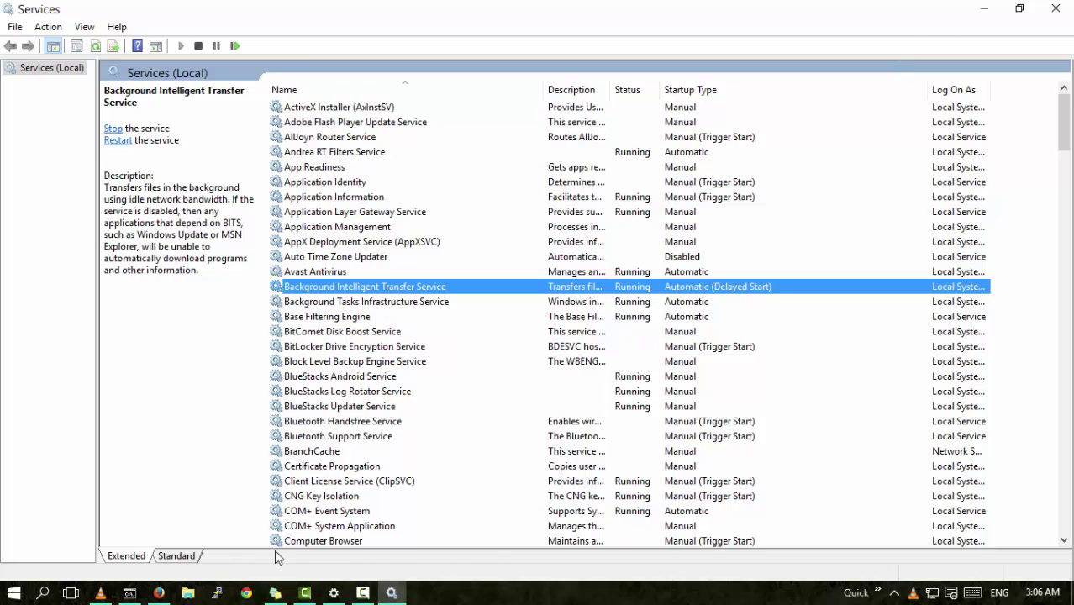
left_click(334, 593)
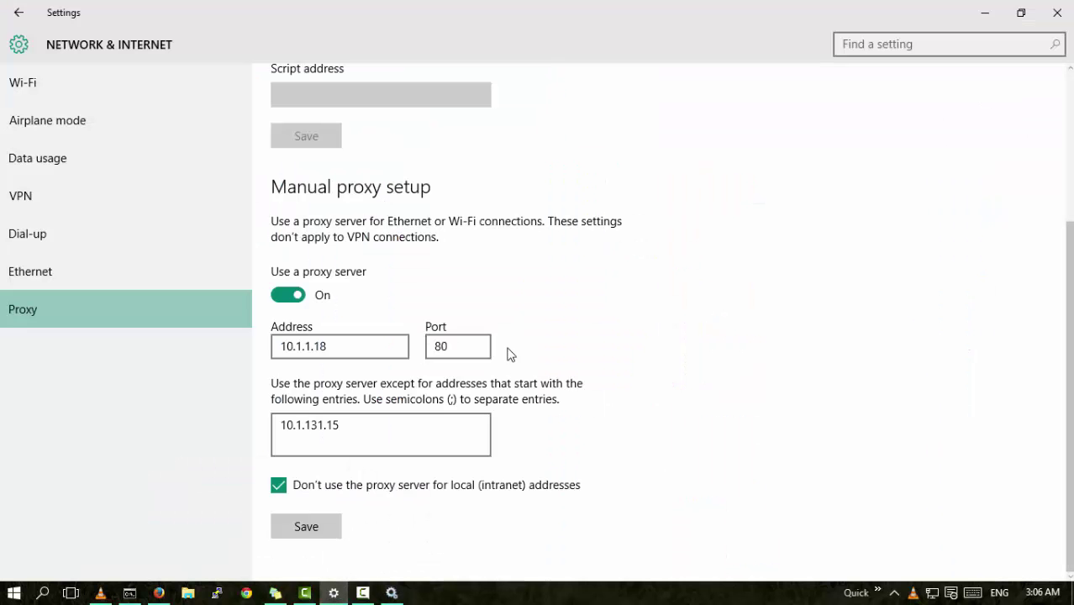